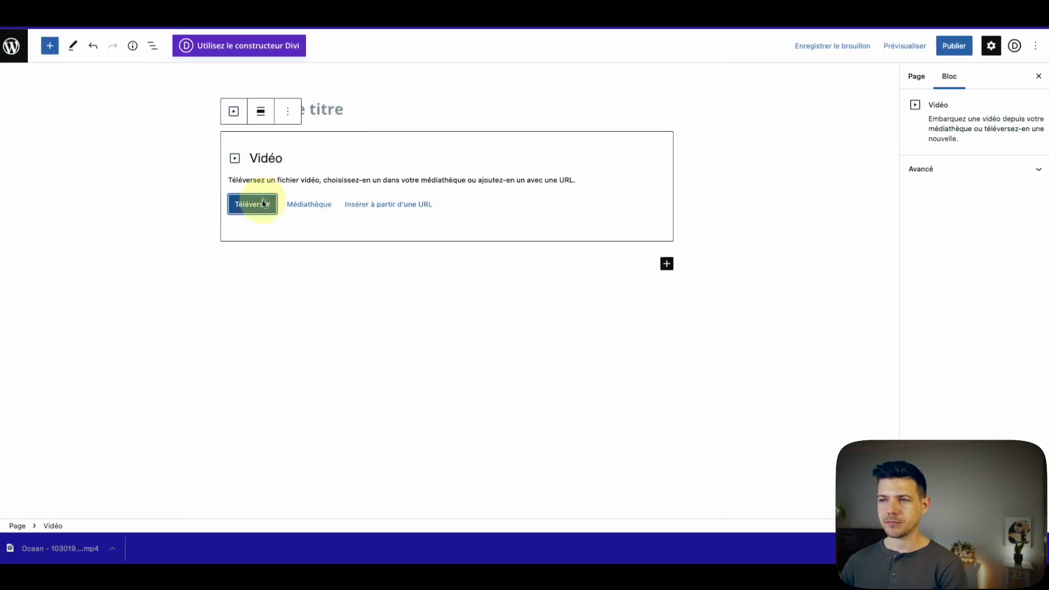
Step: Upload the Ocean 103019 MP4 file into the empty Video block
click(262, 204)
double_click(328, 191)
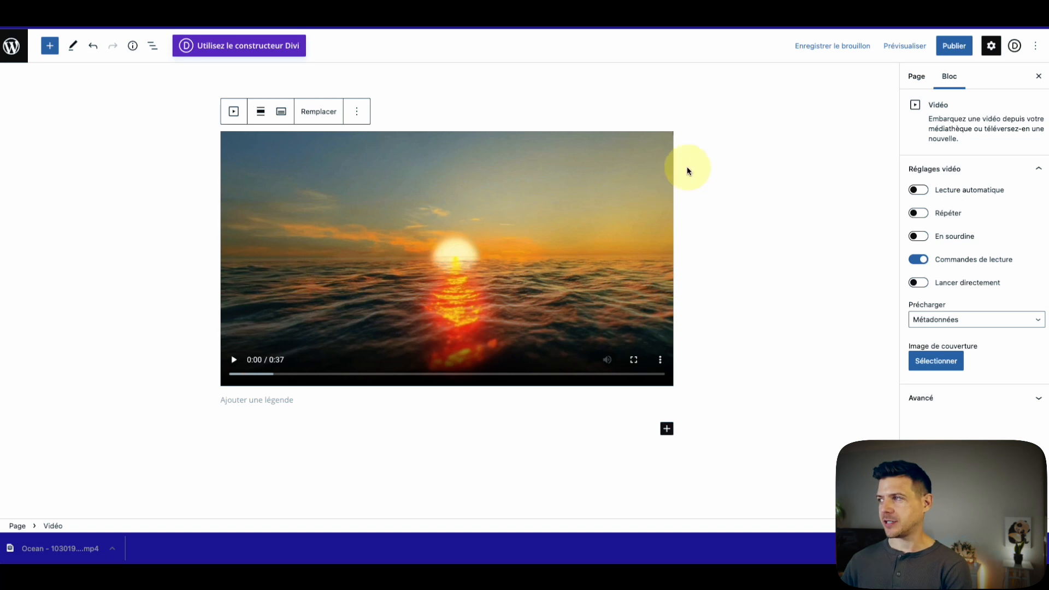
Step: Preview the page in a new tab, check that the ocean video plays, and return to the page editor
click(894, 43)
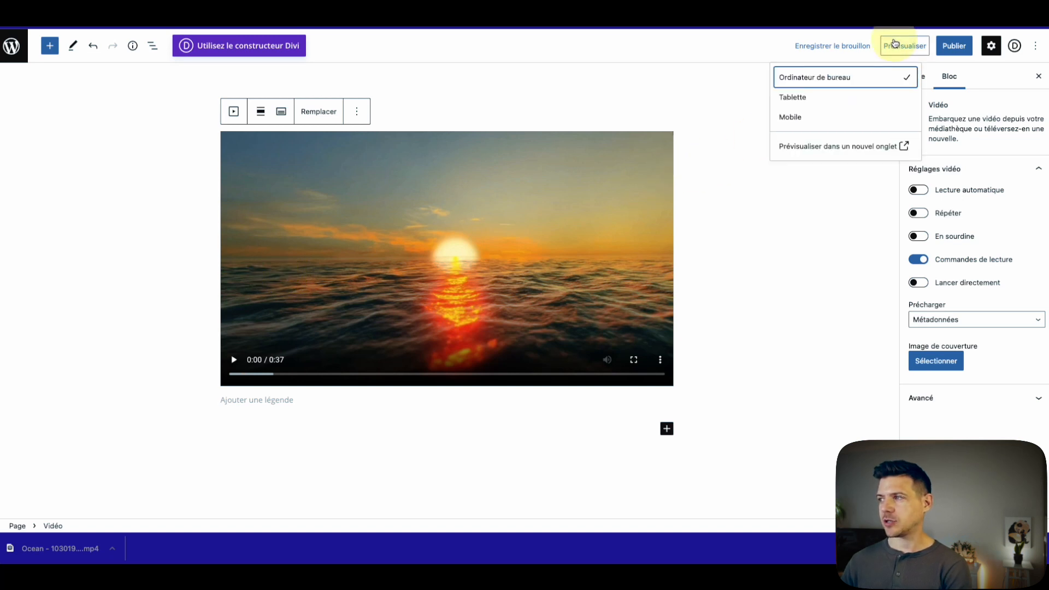
click(864, 146)
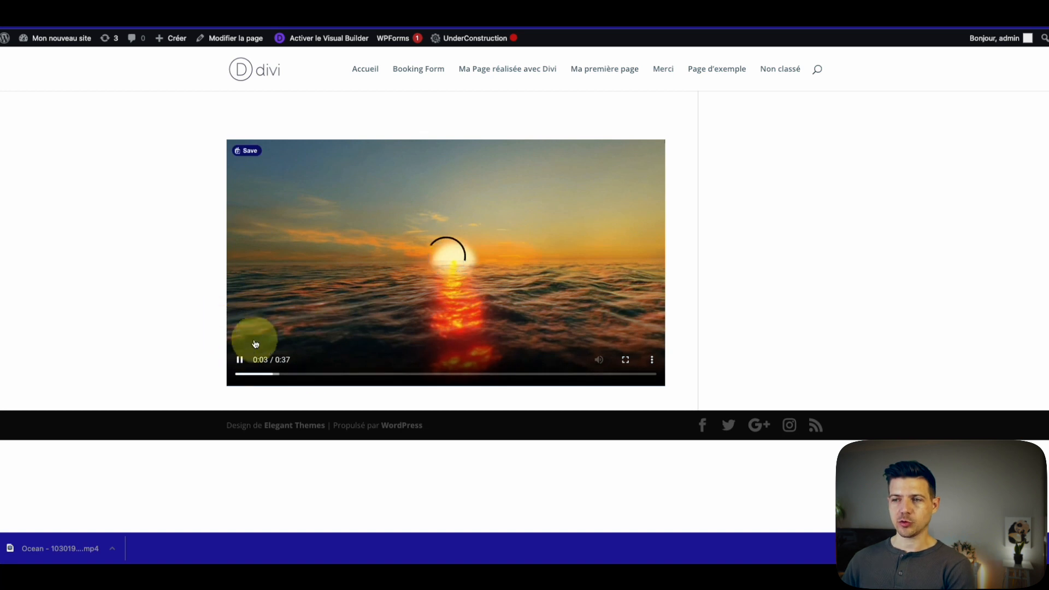
click(240, 359)
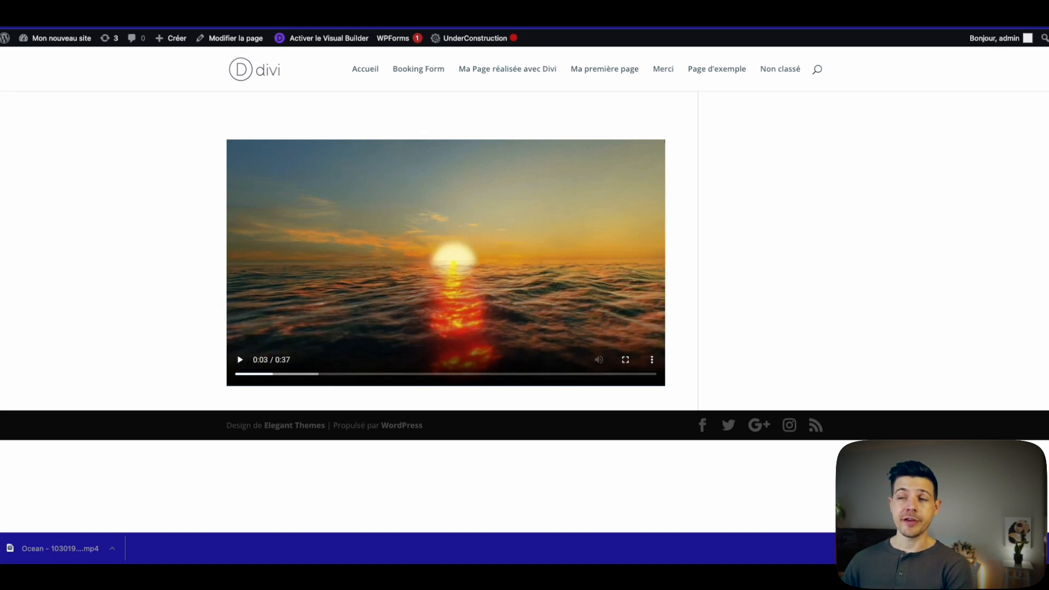
click(247, 13)
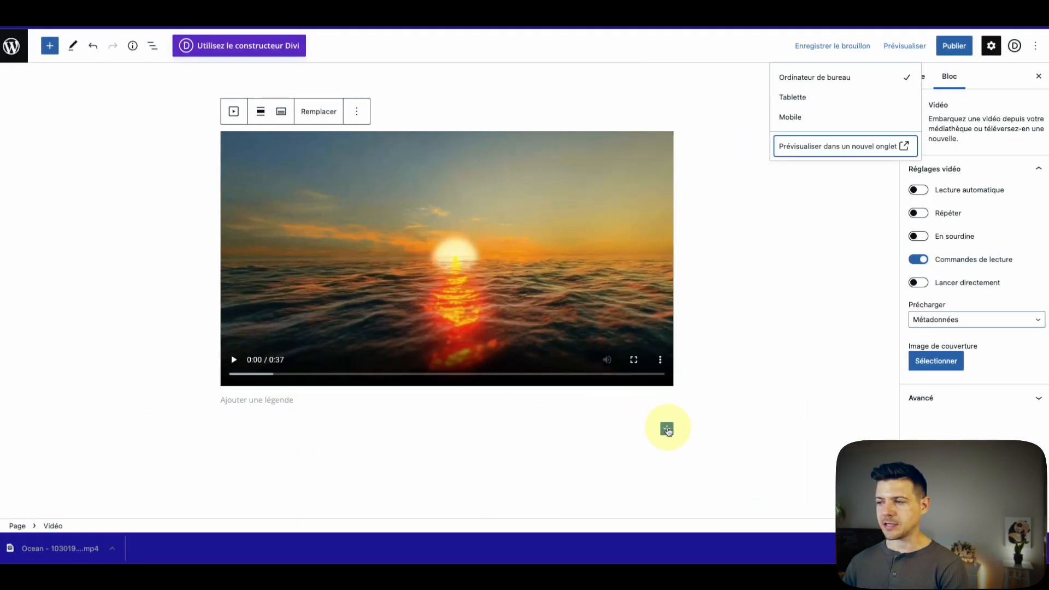
Step: Add a second Video block below the ocean video and embed the YouTube video youtube.com/watch?v=BHACKCNDMW8 from its copied URL
click(667, 429)
click(745, 298)
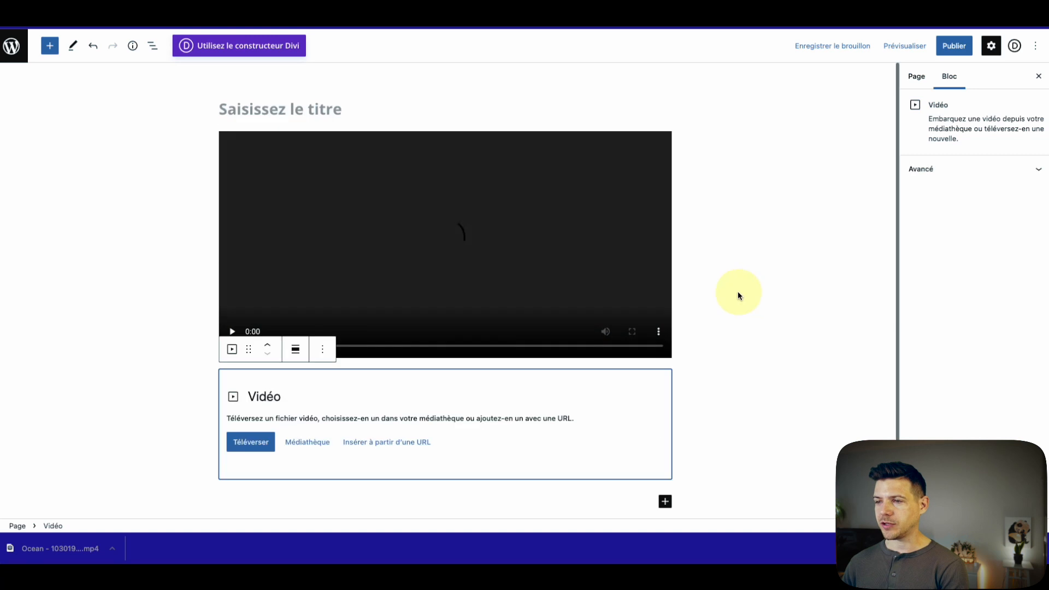
click(406, 470)
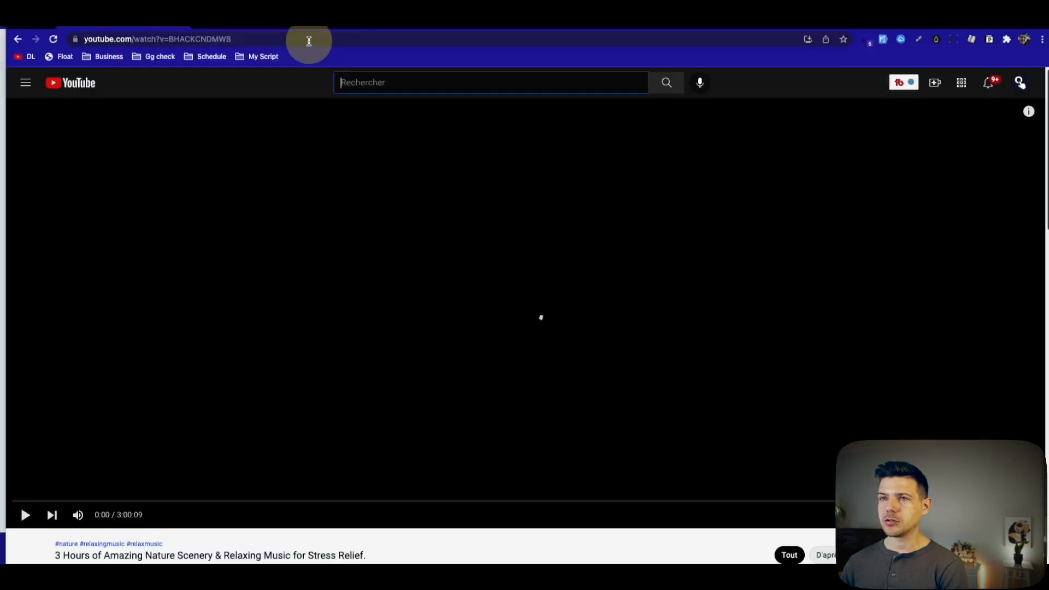
click(306, 40)
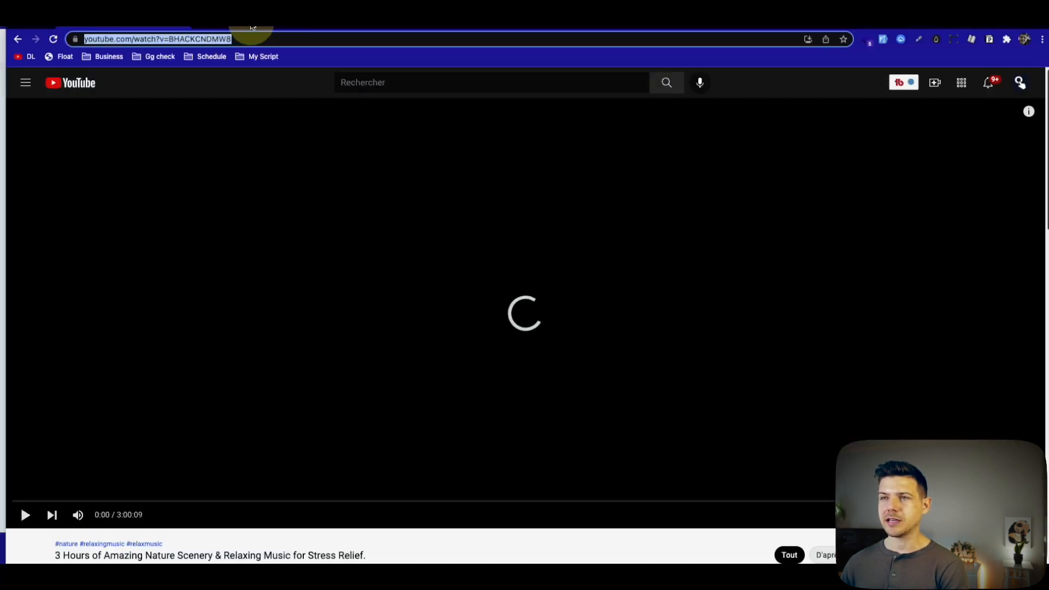
right_click(196, 36)
click(210, 112)
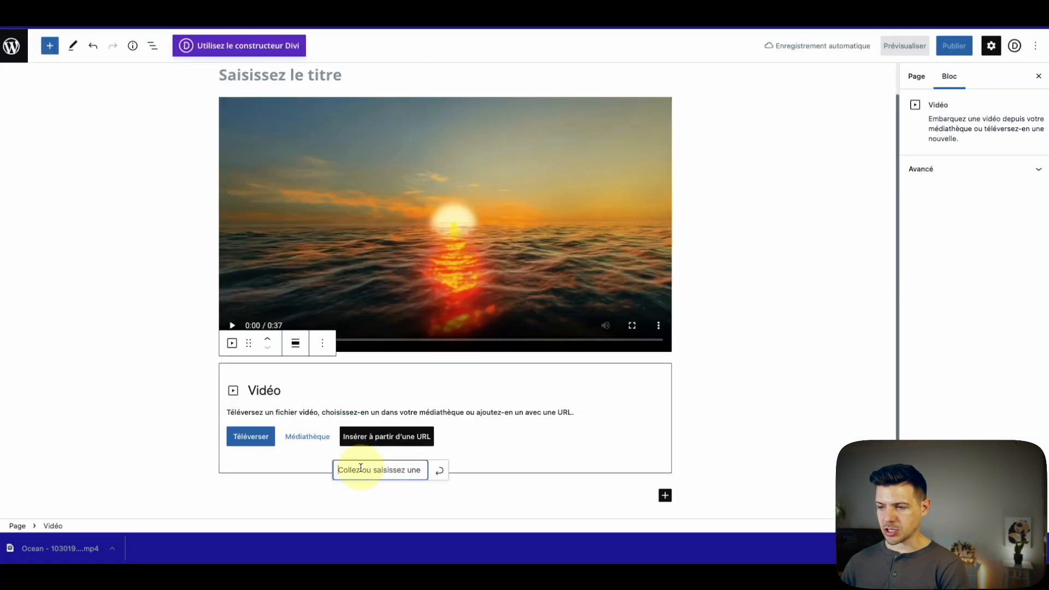
key(super+v)
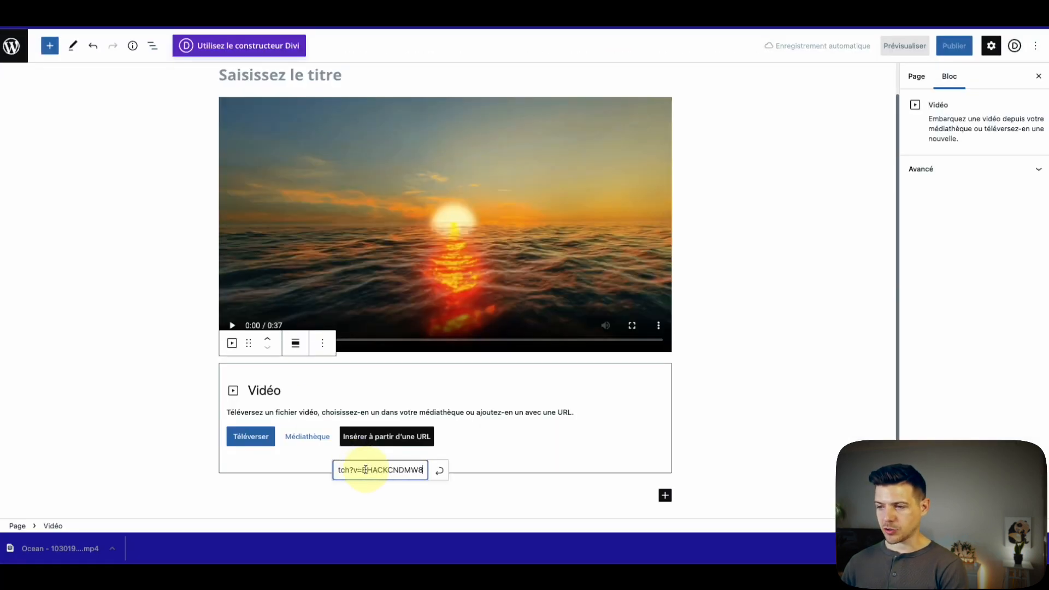
click(439, 470)
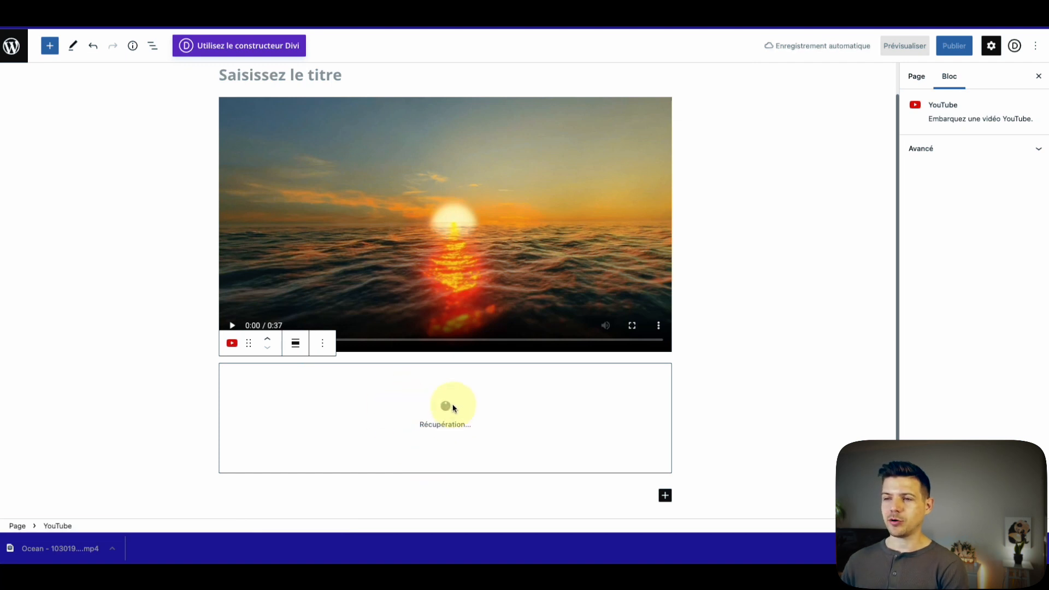
scroll(448, 398, down, 3)
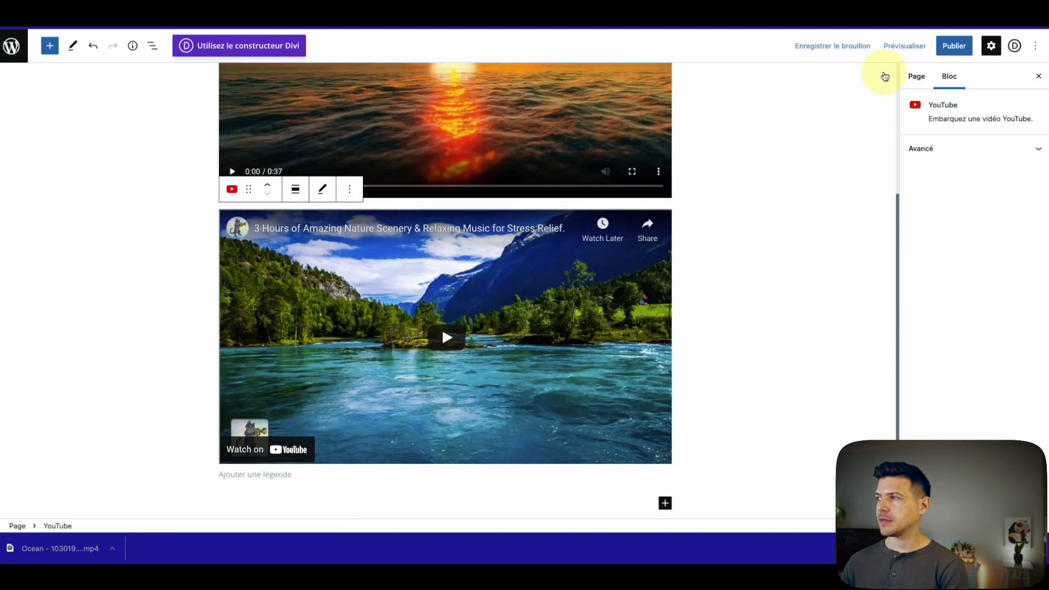
Step: Preview the page in a new tab and test the playback of the uploaded ocean video and the YouTube embed
click(903, 45)
click(885, 145)
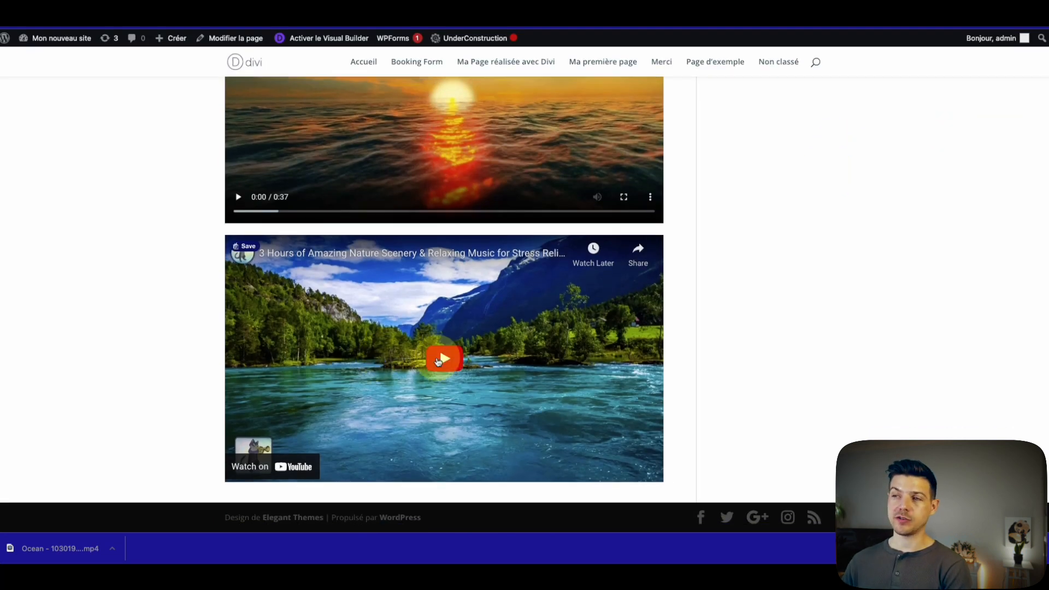
scroll(371, 304, up, 2)
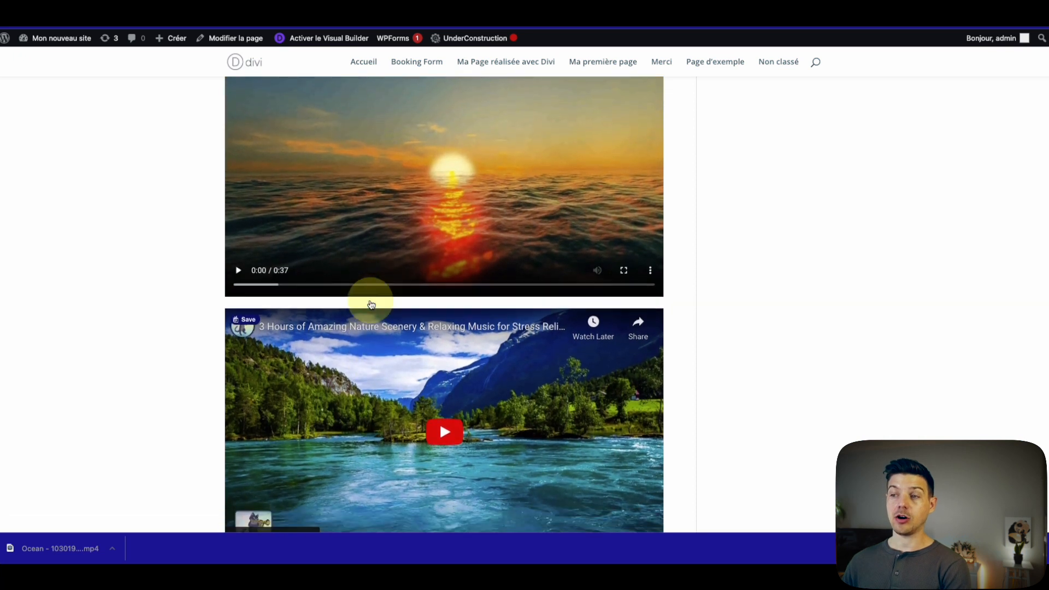
scroll(371, 304, down, 1)
click(238, 220)
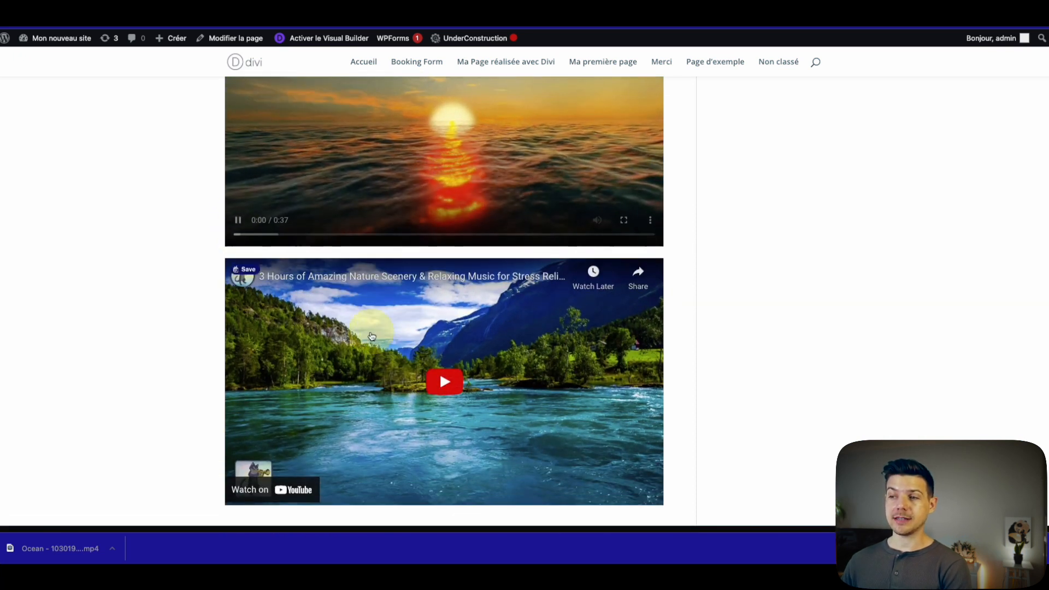
click(363, 326)
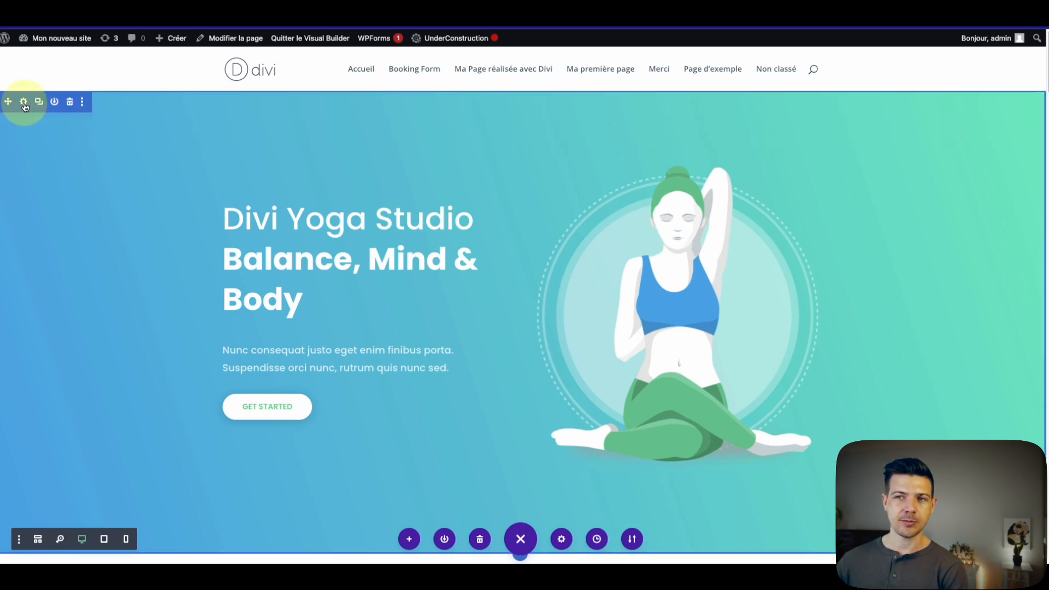
Step: Set Ocean-103019.mp4 from the media library as the MP4 background video of the Divi Yoga Studio hero section
click(23, 103)
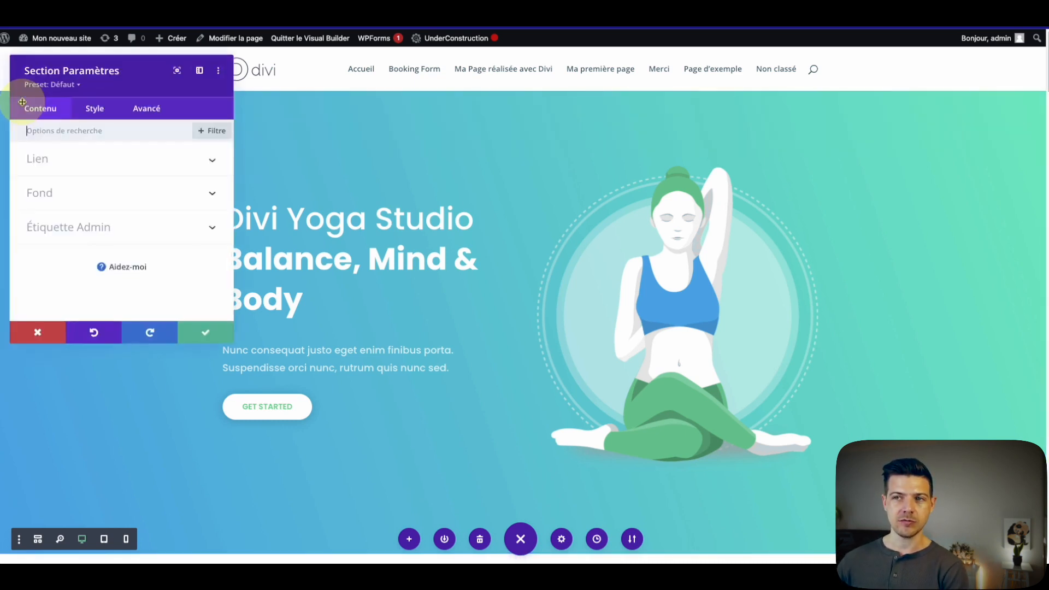
click(119, 198)
click(190, 185)
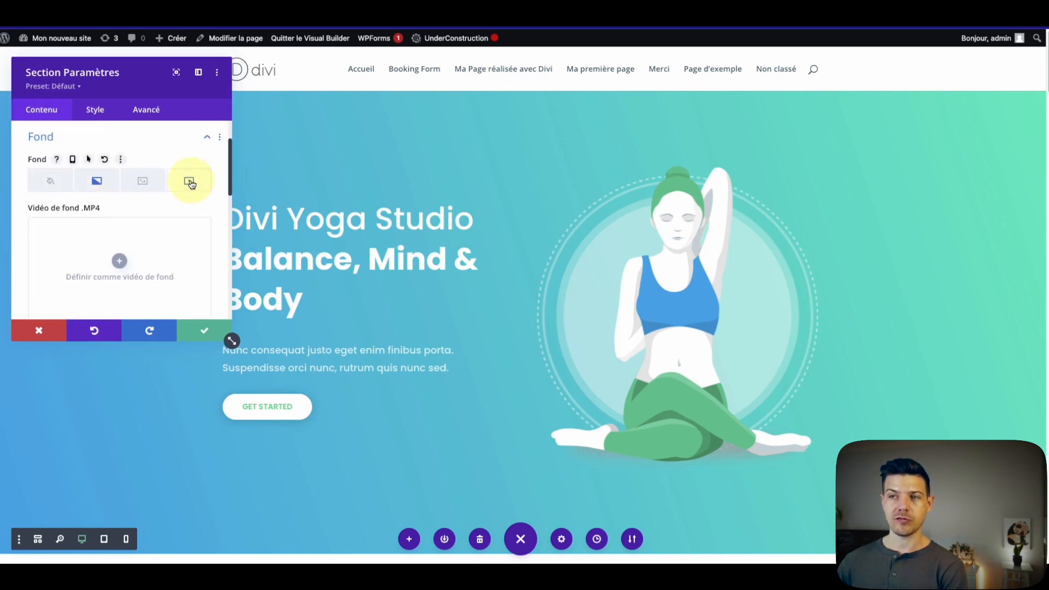
scroll(133, 220, down, 1)
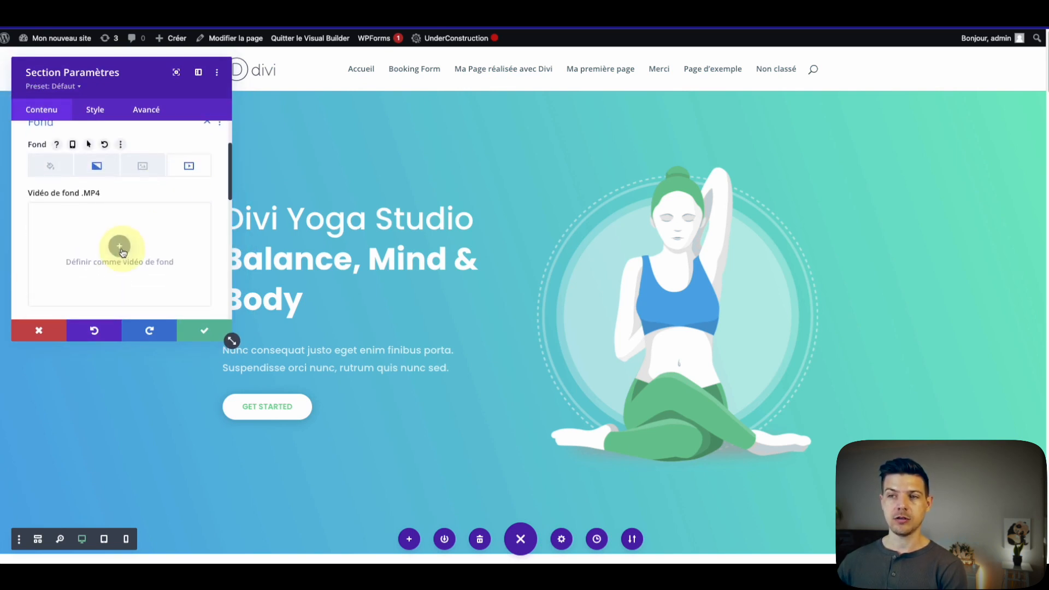
click(121, 251)
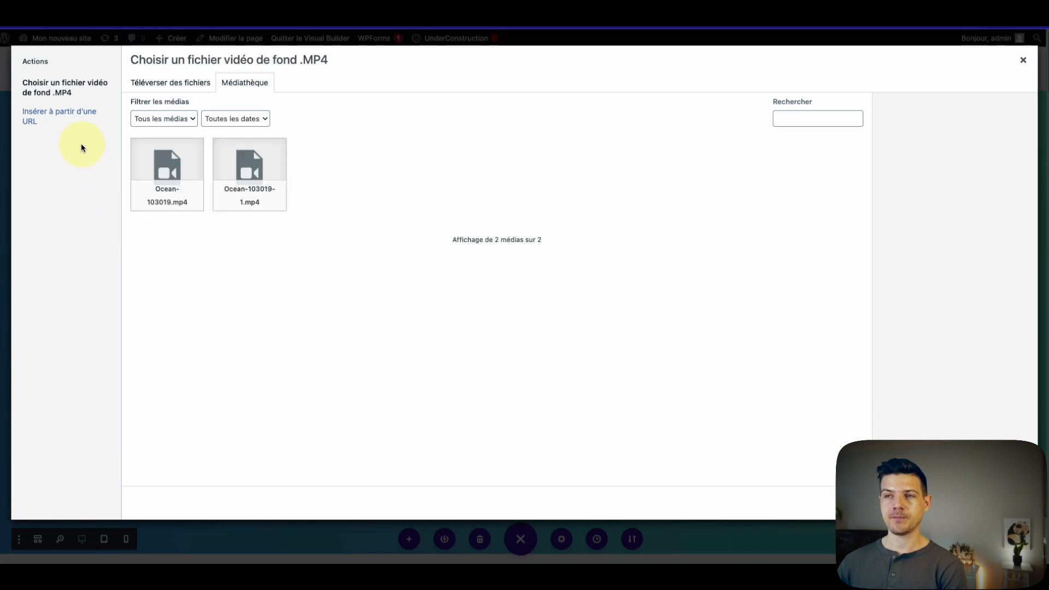
click(171, 162)
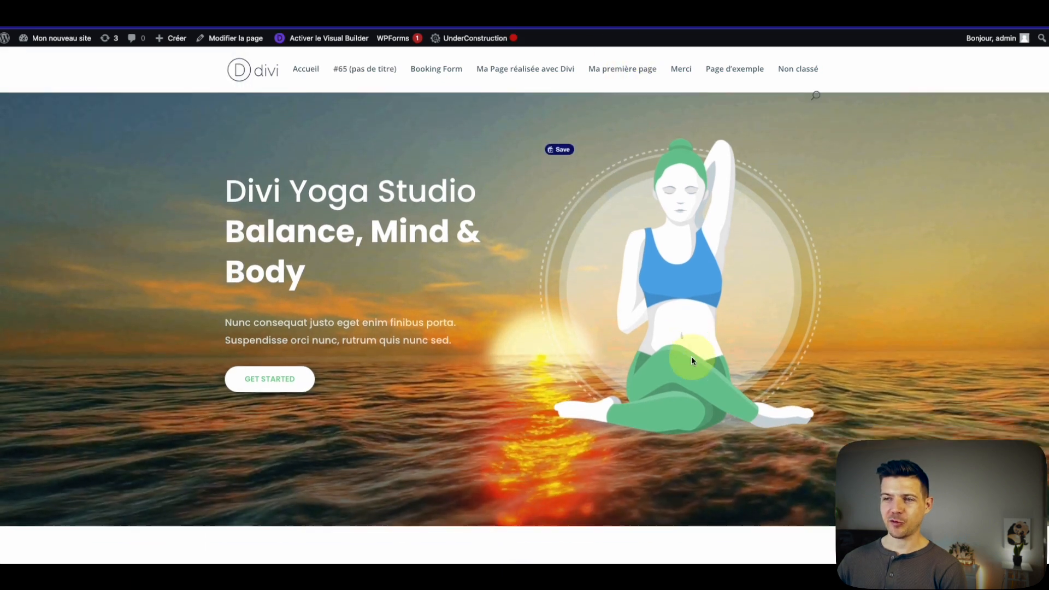
Step: Examine how the hero section's ocean video background looks on the front end of the page
scroll(691, 357, down, 3)
scroll(690, 357, up, 3)
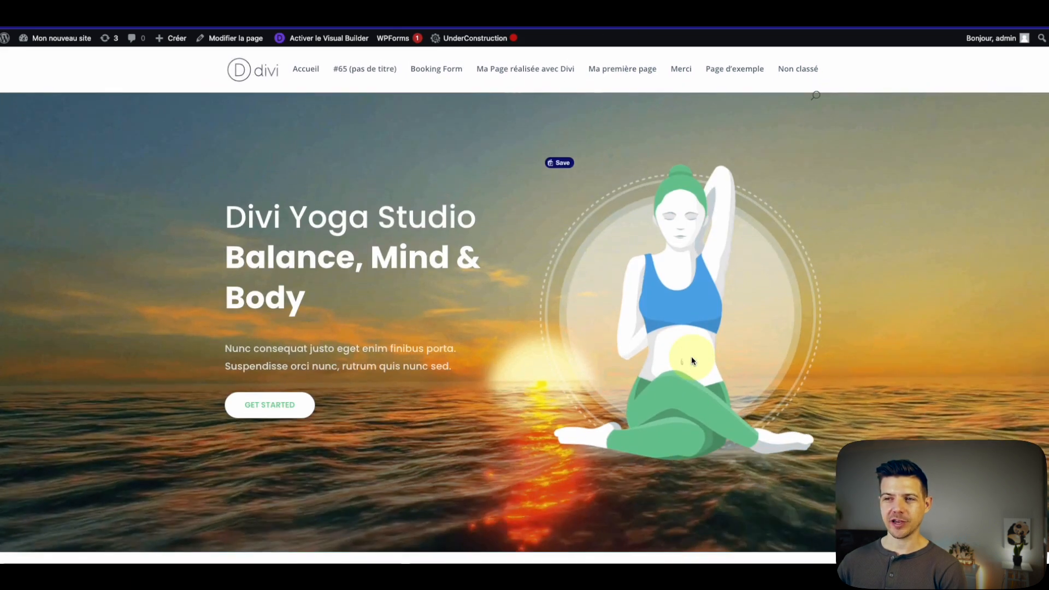
scroll(690, 355, down, 1)
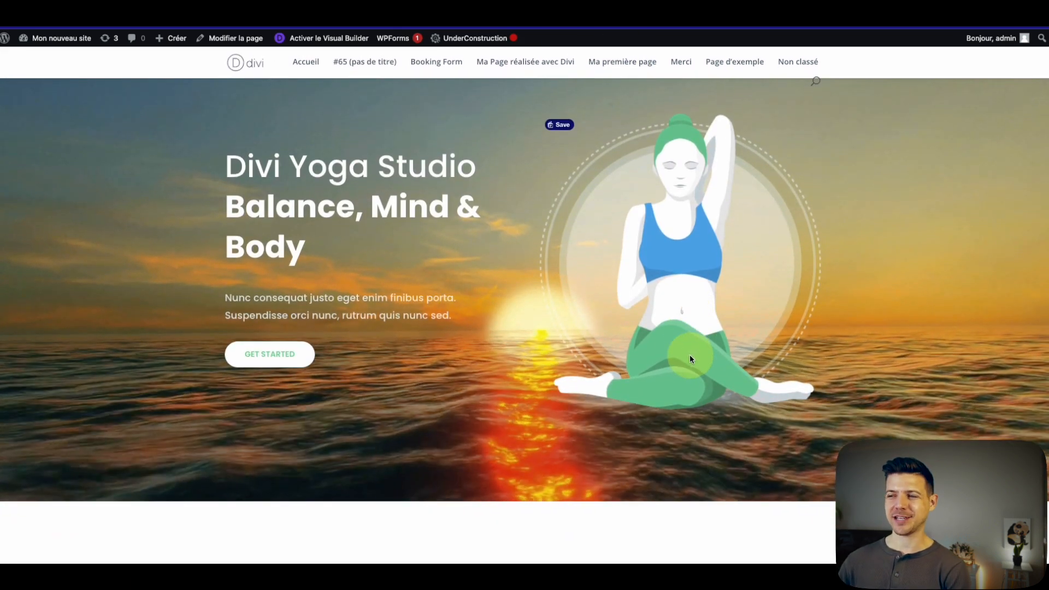
scroll(688, 355, up, 1)
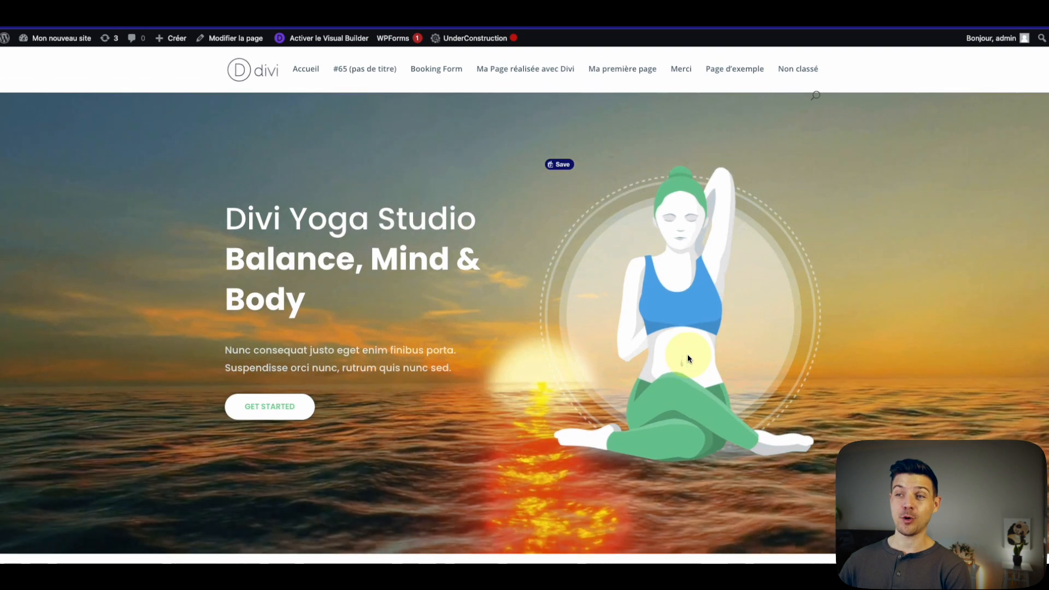
scroll(684, 355, down, 1)
scroll(683, 355, down, 4)
scroll(684, 355, up, 2)
scroll(683, 355, up, 2)
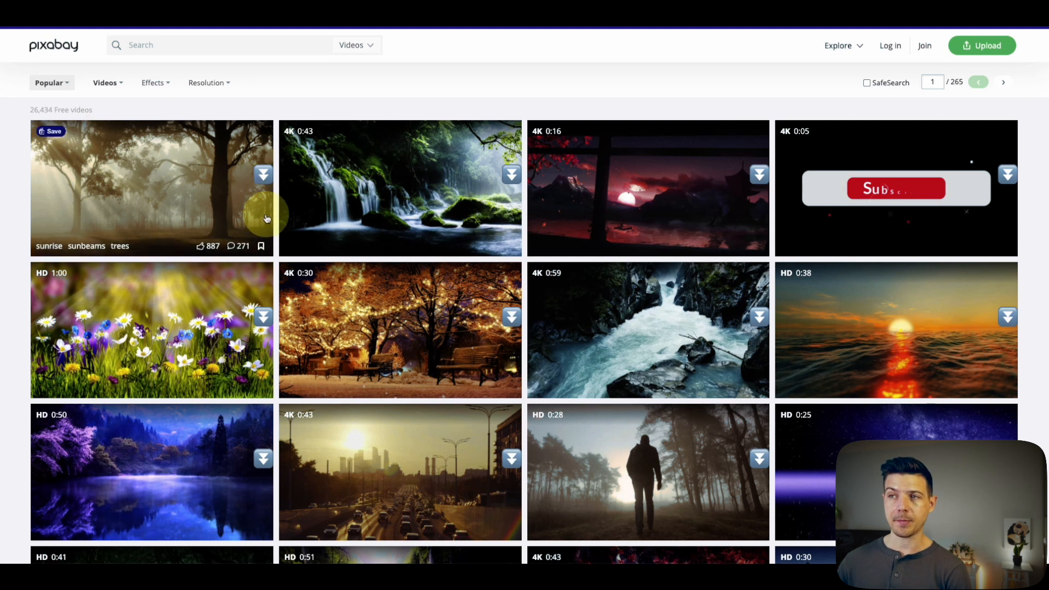
Step: Browse Pixabay's popular free videos for footage suitable as a page background
scroll(328, 257, down, 2)
scroll(331, 258, down, 1)
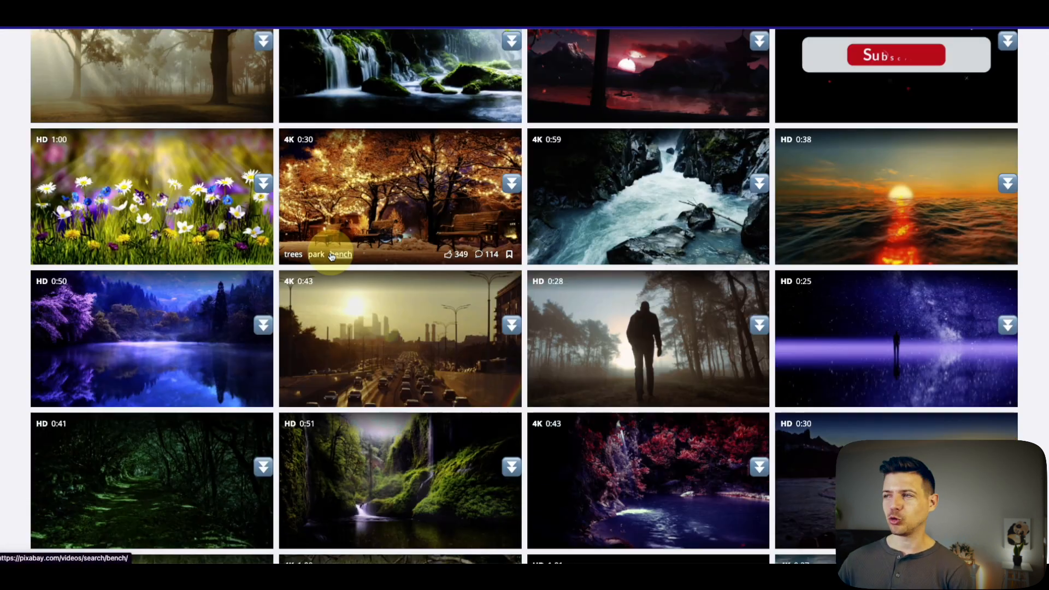
scroll(409, 320, up, 3)
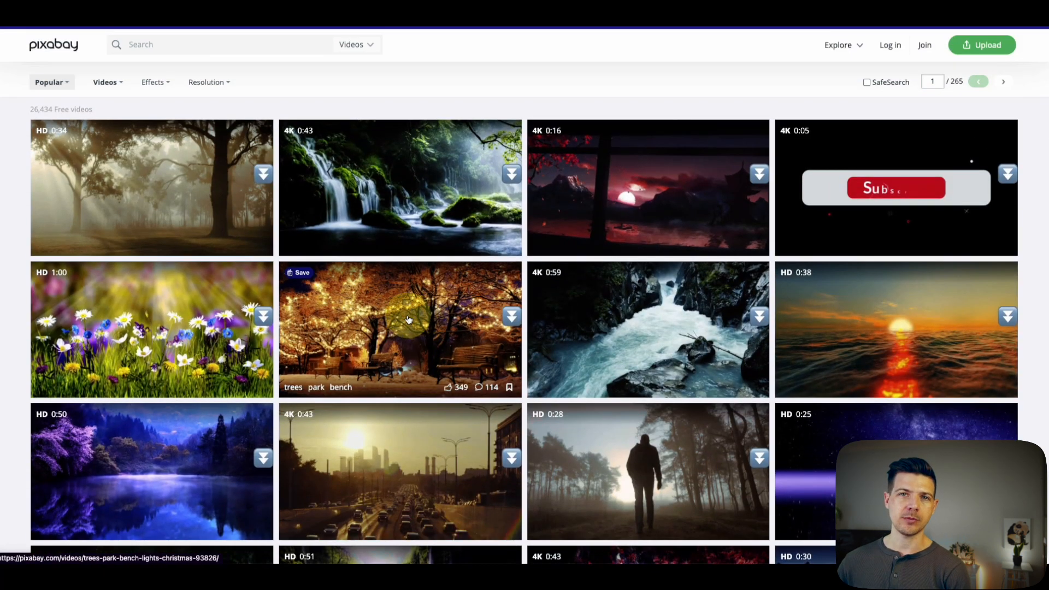